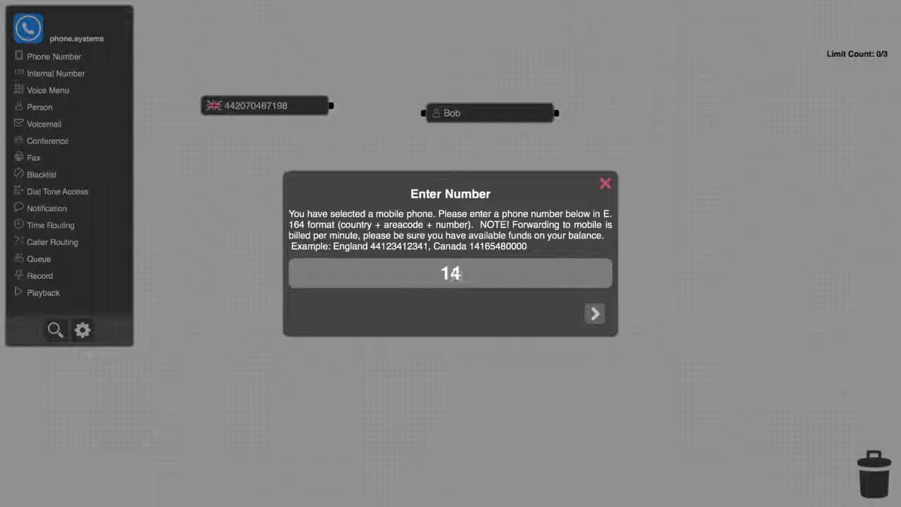
- Enter the person's mobile number without verifying it as caller ID, and connect the incoming UK phone number to that person
{"action": "type", "text": "34"}
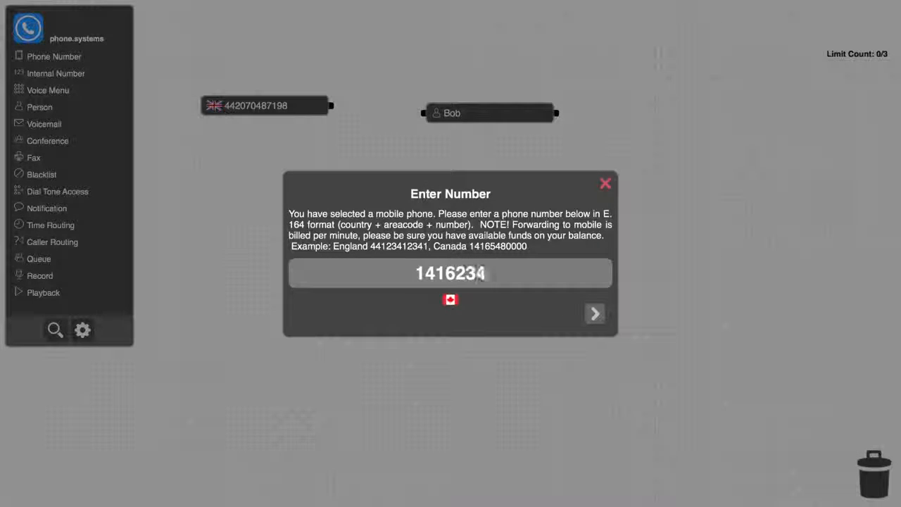
{"action": "type", "text": "3456"}
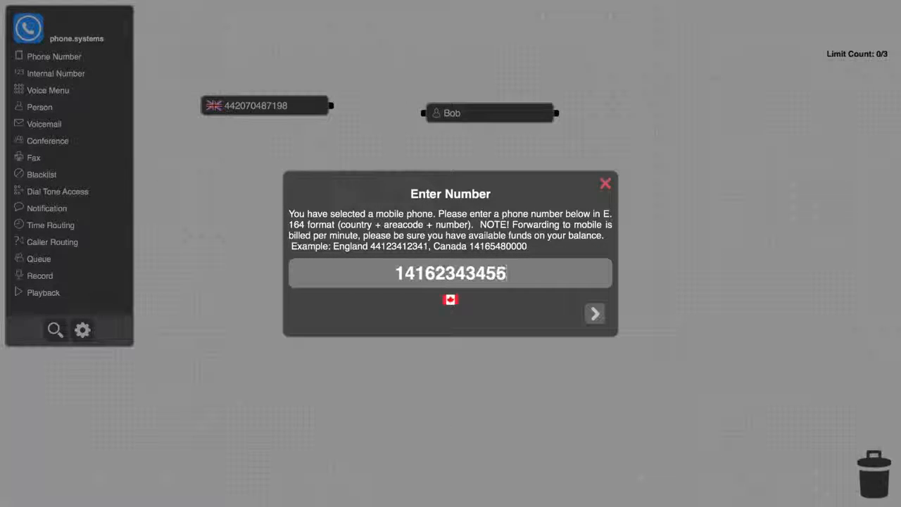
{"action": "left_click", "coordinate": [595, 314]}
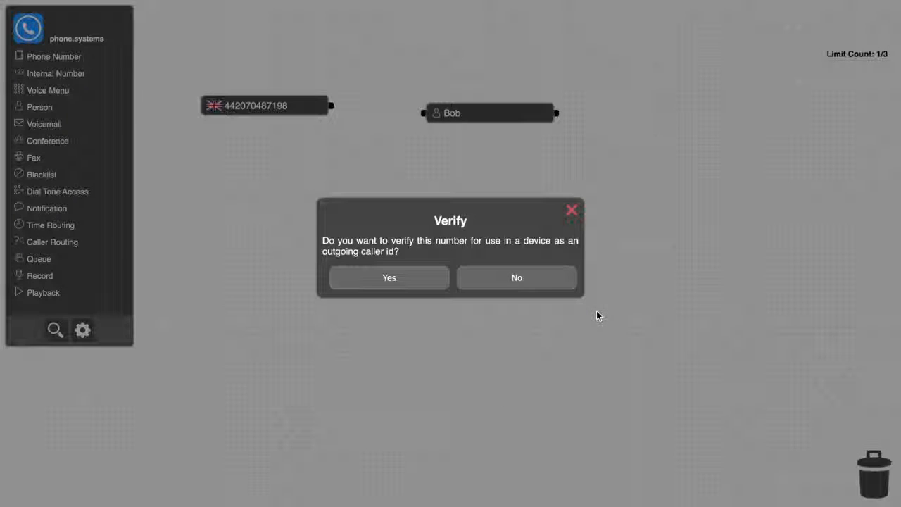
{"action": "left_click", "coordinate": [537, 287]}
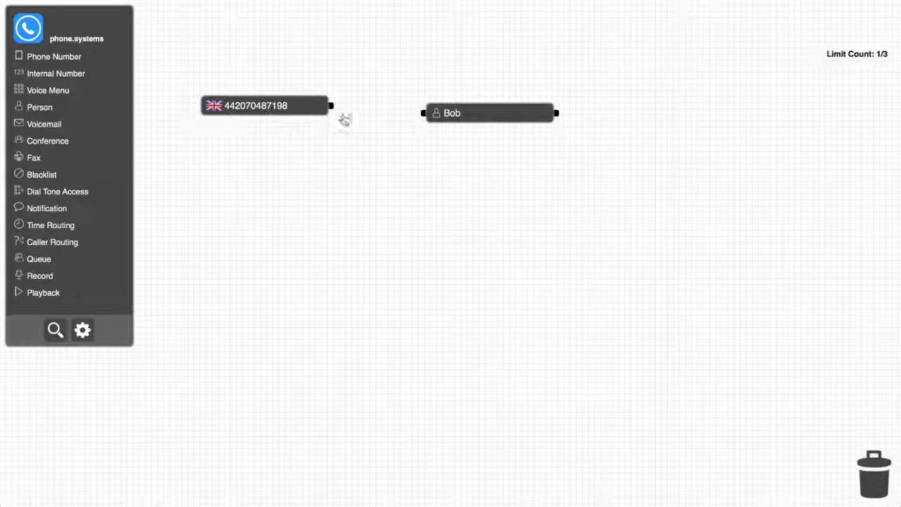
{"action": "left_click_drag", "start_coordinate": [331, 106], "coordinate": [421, 111]}
- Add a Land contact method with the suggested name to the person, enter its phone number, and decline caller ID verification
{"action": "left_click", "coordinate": [501, 117]}
{"action": "left_click", "coordinate": [513, 198]}
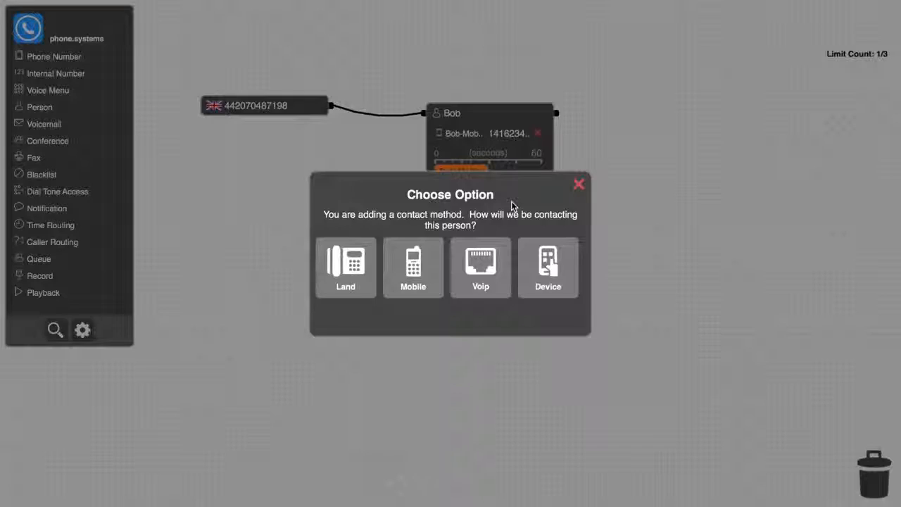
{"action": "left_click", "coordinate": [344, 264]}
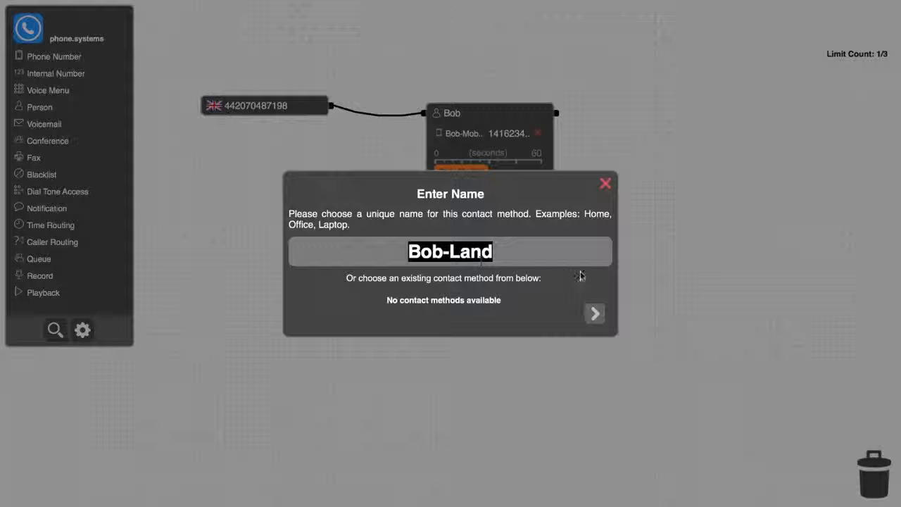
{"action": "left_click", "coordinate": [595, 313]}
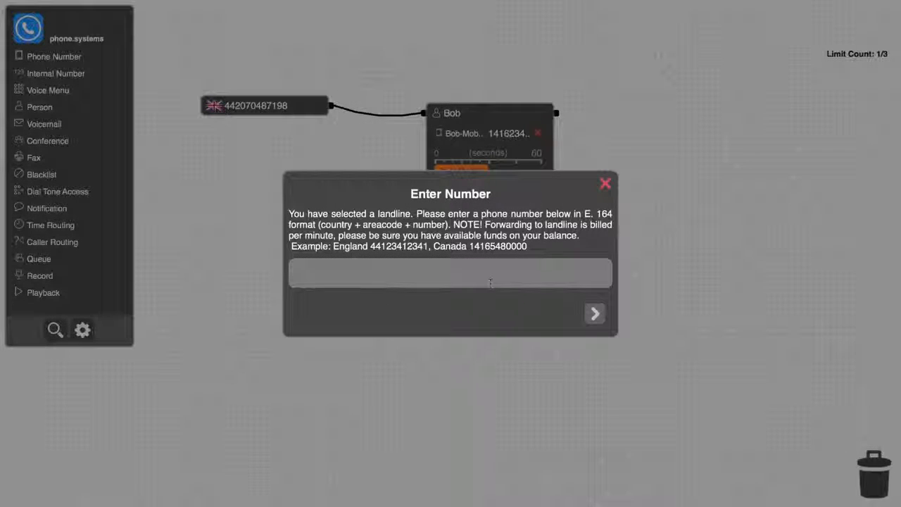
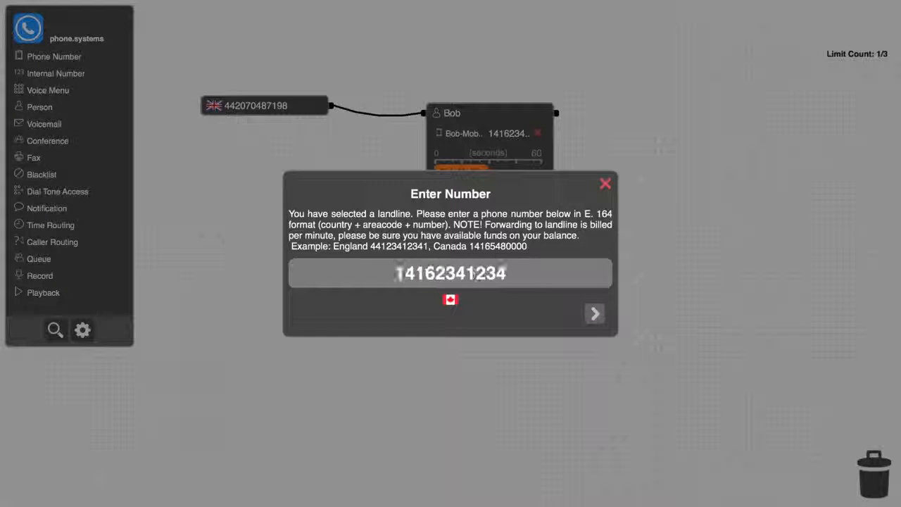
{"action": "left_click", "coordinate": [594, 313]}
{"action": "left_click", "coordinate": [518, 278]}
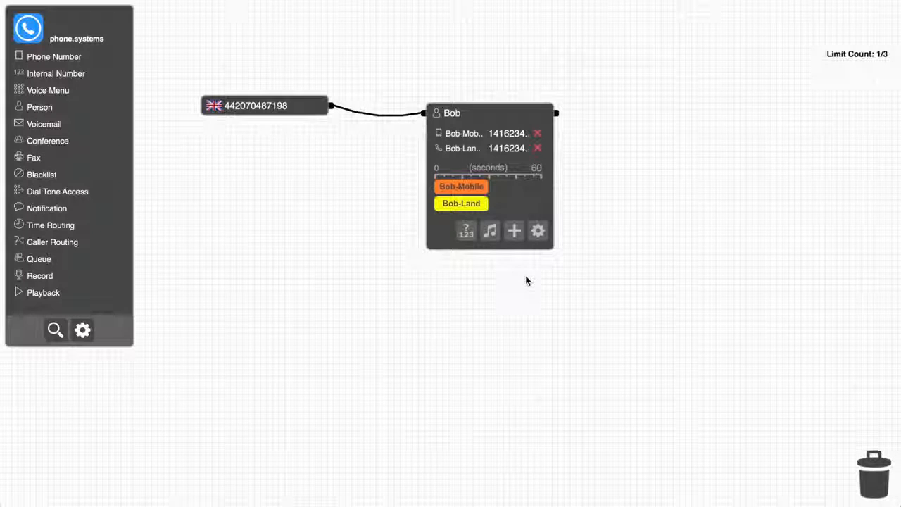
- Arrange the person's ring timeline so the landline rings for the full 60 seconds and the mobile only during the final part
{"action": "mouse_move", "coordinate": [458, 211]}
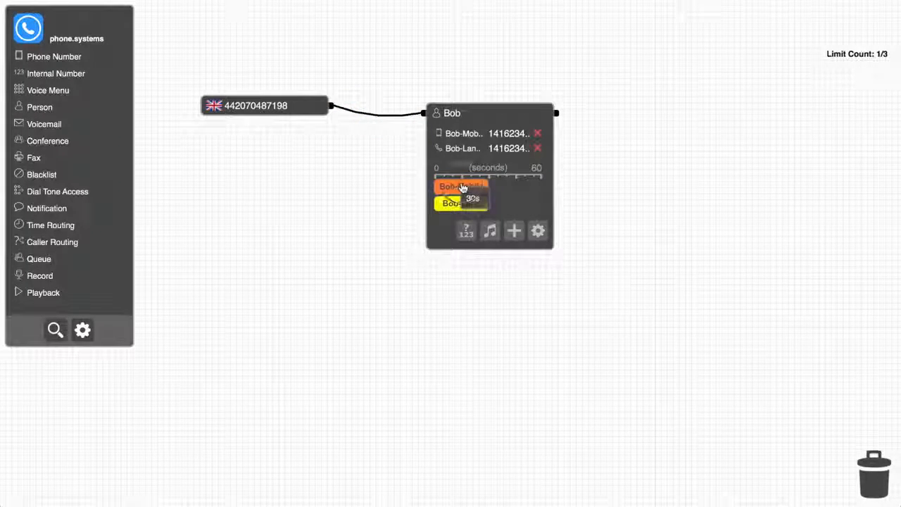
{"action": "left_click_drag", "start_coordinate": [470, 187], "coordinate": [525, 187]}
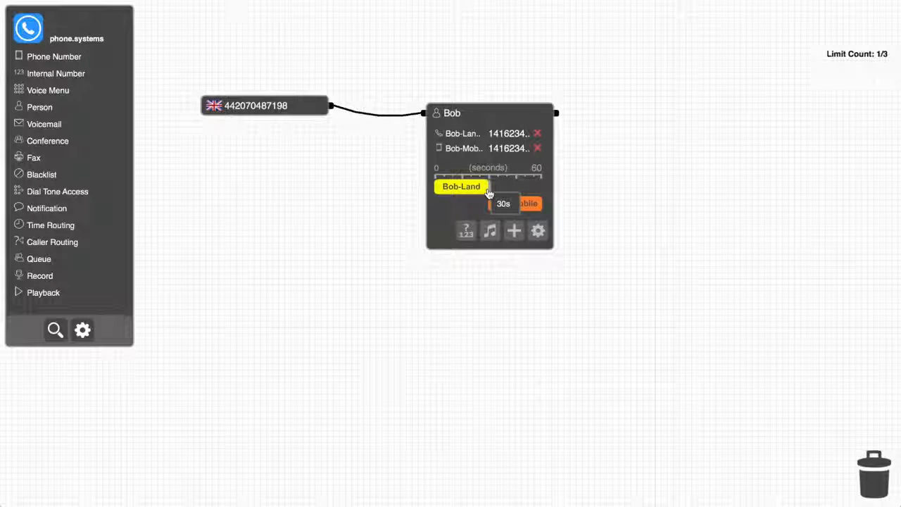
{"action": "left_click_drag", "start_coordinate": [489, 192], "coordinate": [563, 184]}
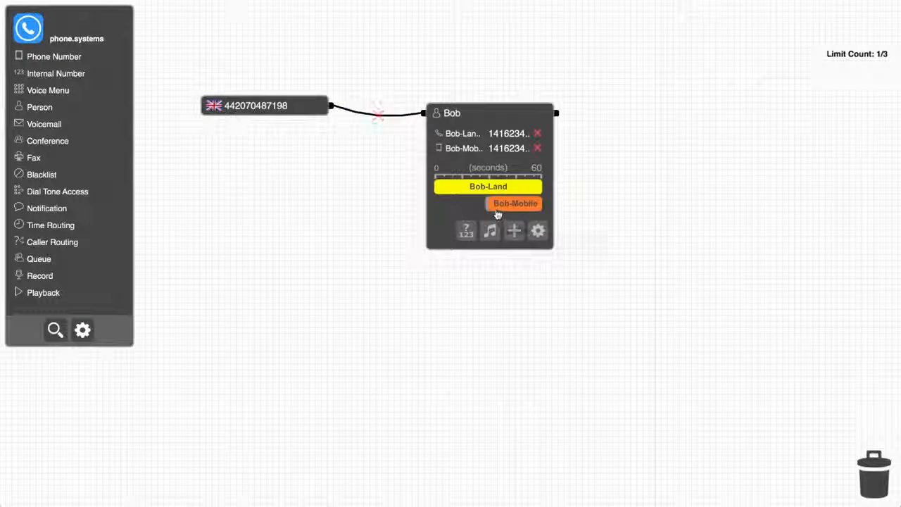
{"action": "left_click_drag", "start_coordinate": [489, 204], "coordinate": [527, 211]}
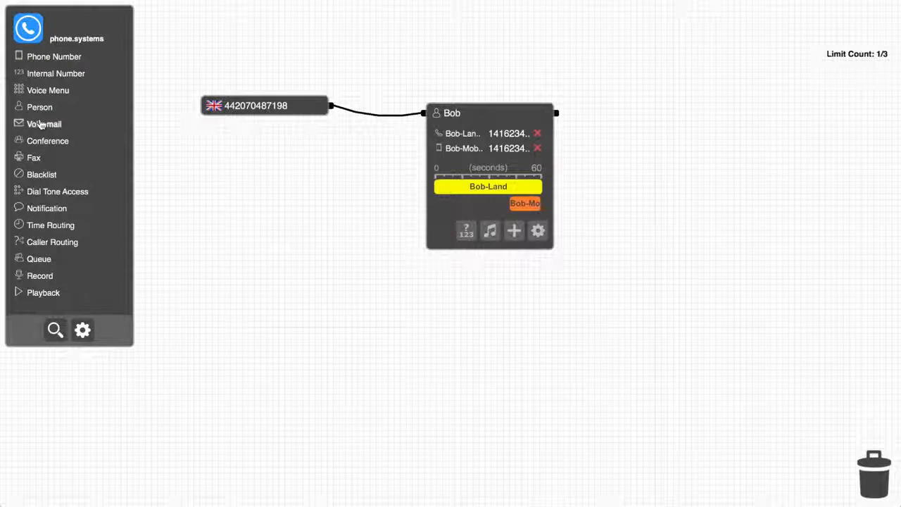
- Add a Voicemail block beyond the person block and enter the e-mail address that receives its messages
{"action": "left_click_drag", "start_coordinate": [40, 124], "coordinate": [739, 146]}
{"action": "left_click", "coordinate": [785, 139]}
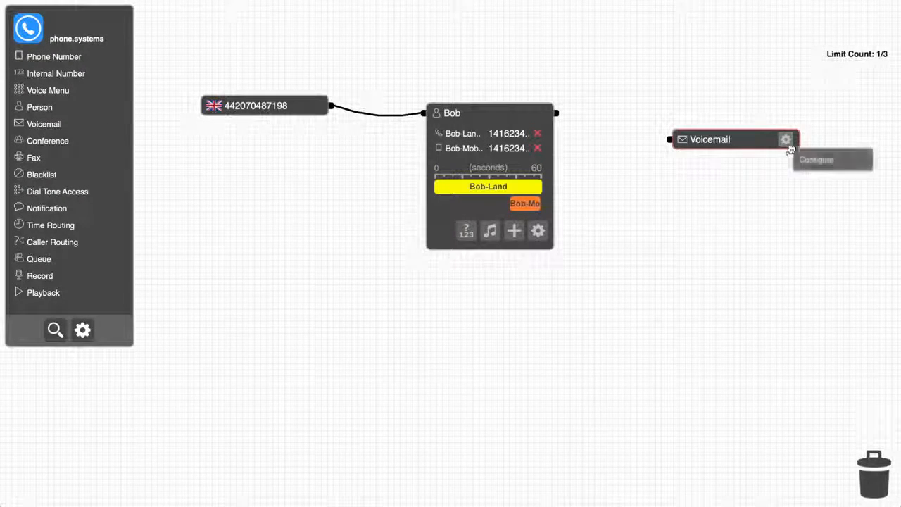
{"action": "left_click", "coordinate": [818, 155]}
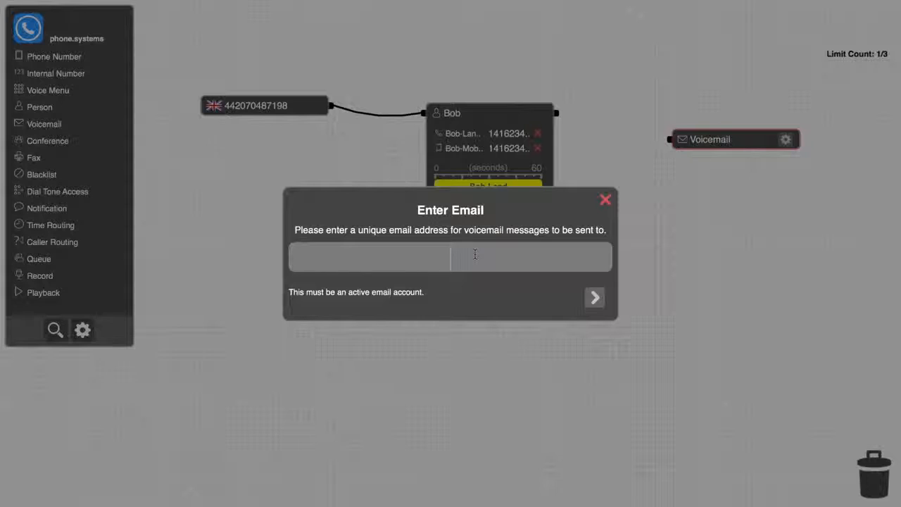
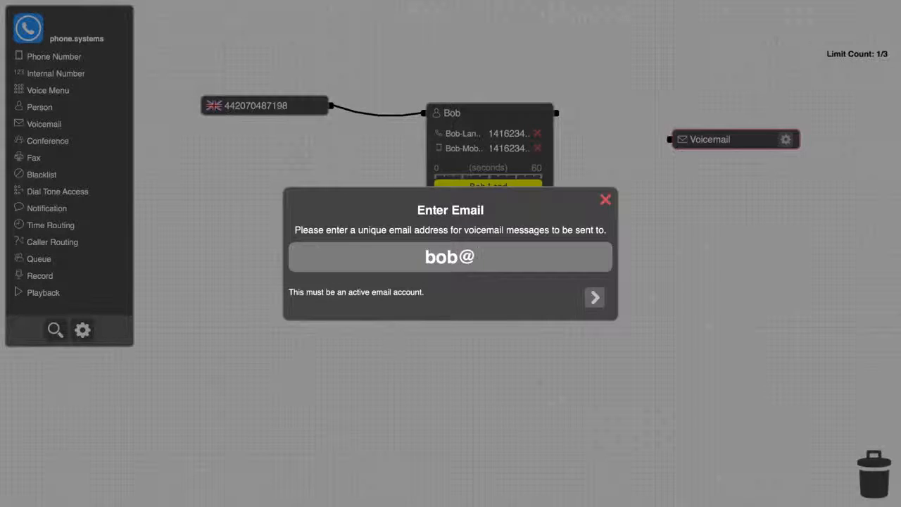
{"action": "key", "text": "Return"}
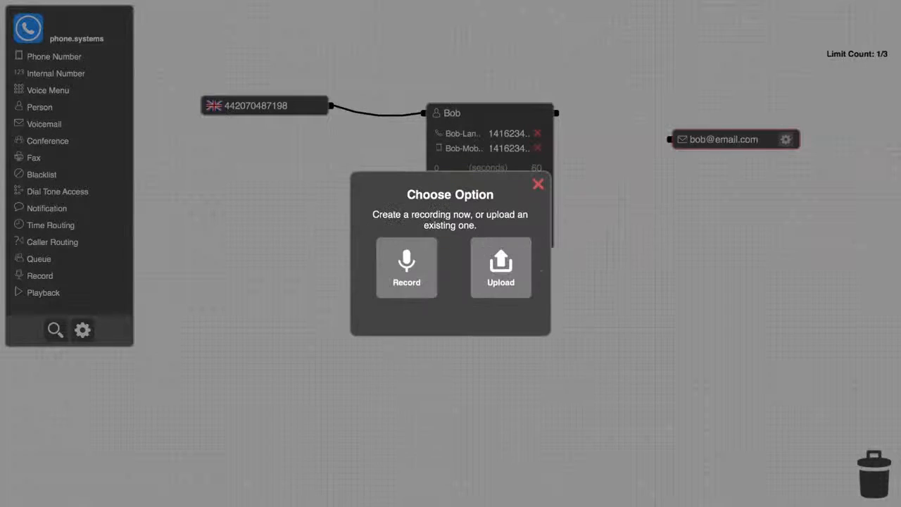
- Record a spoken greeting message for the voicemail instead of uploading an existing one
{"action": "left_click", "coordinate": [404, 263]}
{"action": "left_click", "coordinate": [434, 287]}
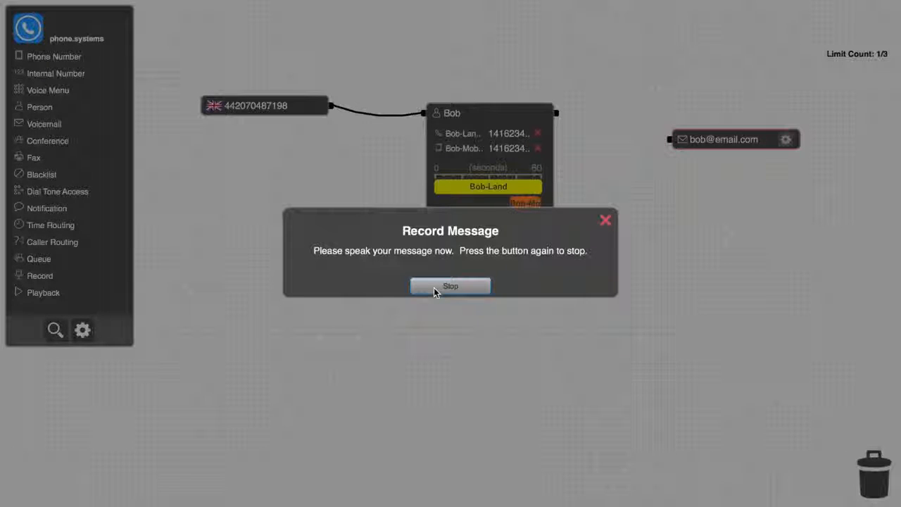
{"action": "left_click", "coordinate": [434, 288]}
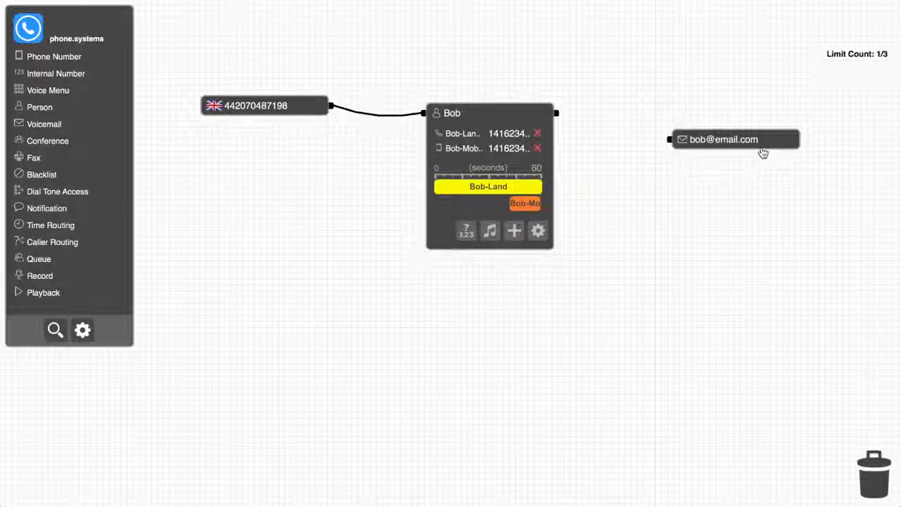
- Play back the voicemail greeting and connect the person's output to the Voicemail block
{"action": "left_click", "coordinate": [762, 154]}
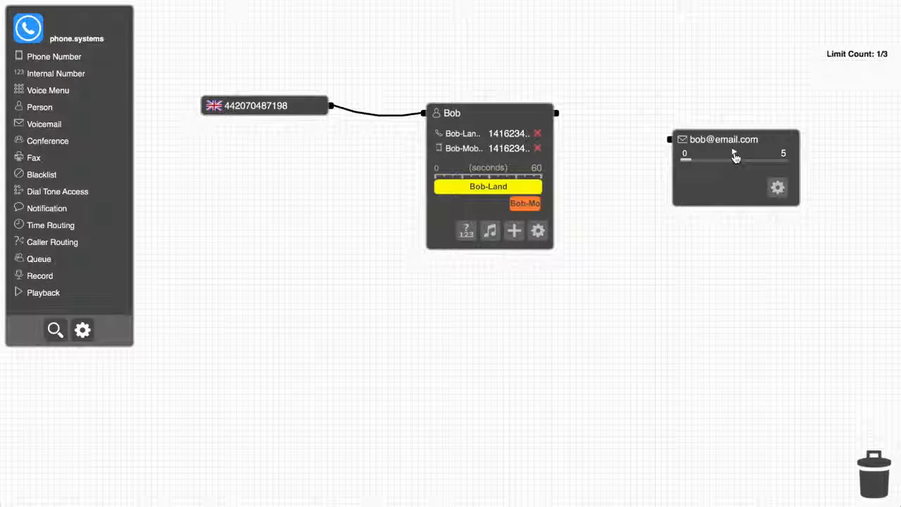
{"action": "left_click", "coordinate": [734, 156]}
{"action": "left_click_drag", "start_coordinate": [557, 114], "coordinate": [664, 144]}
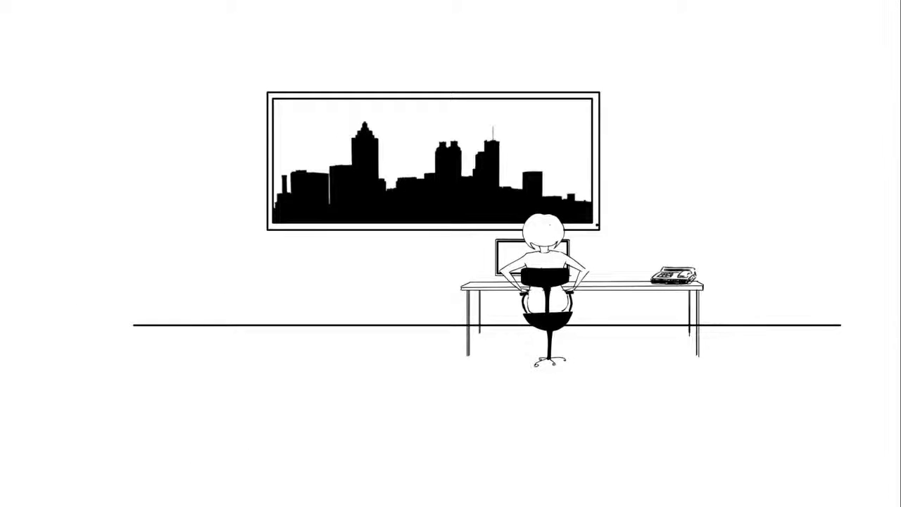
- Add a second Person block below the first one and enter the new person's name
{"action": "left_click_drag", "start_coordinate": [39, 107], "coordinate": [488, 252]}
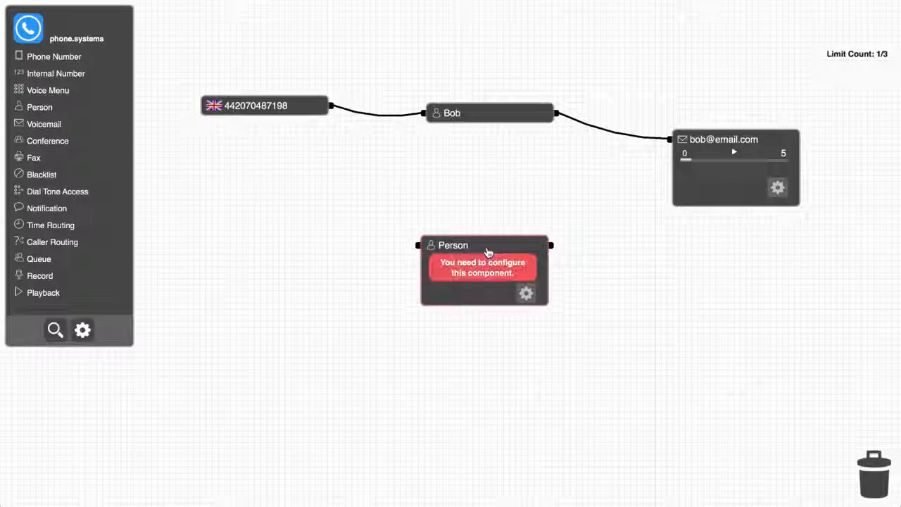
{"action": "left_click", "coordinate": [526, 293]}
{"action": "type", "text": "Susie"}
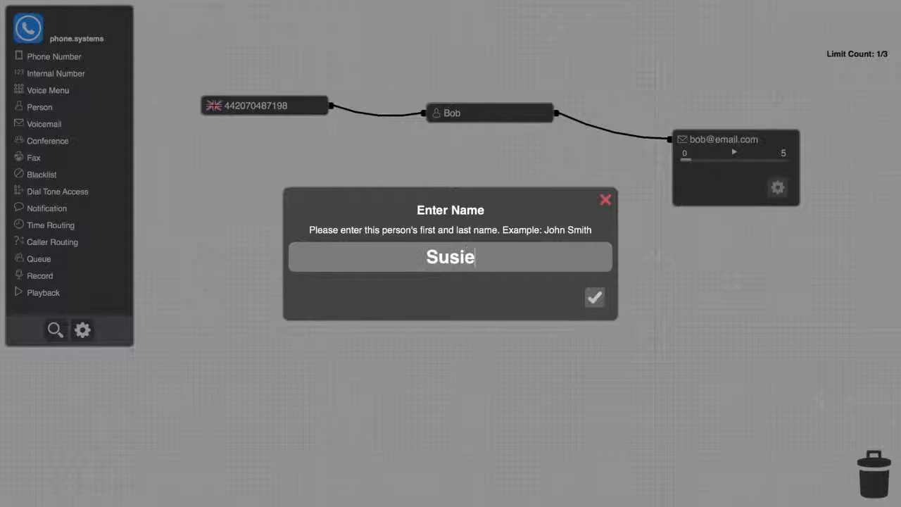
{"action": "key", "text": "Return"}
- Give the second person a Land contact method with the suggested name, enter its phone number, and decline verification
{"action": "left_click", "coordinate": [365, 280]}
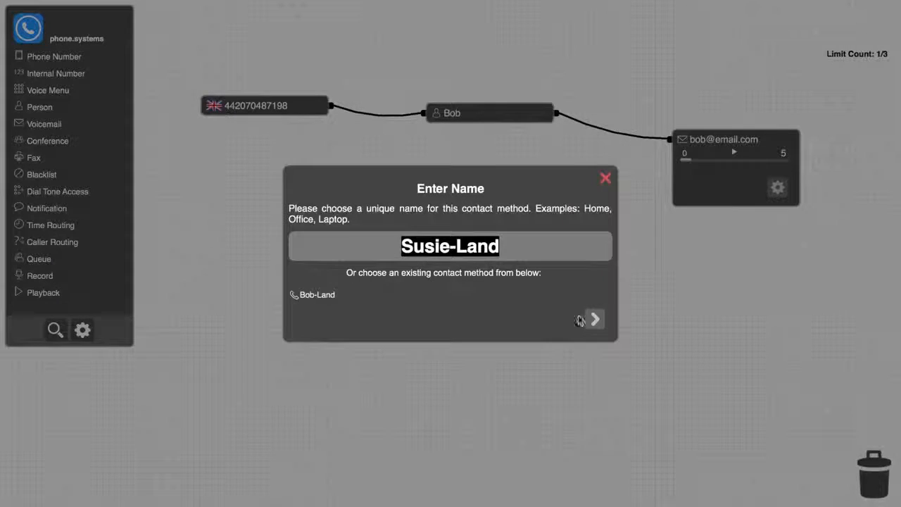
{"action": "left_click", "coordinate": [595, 315]}
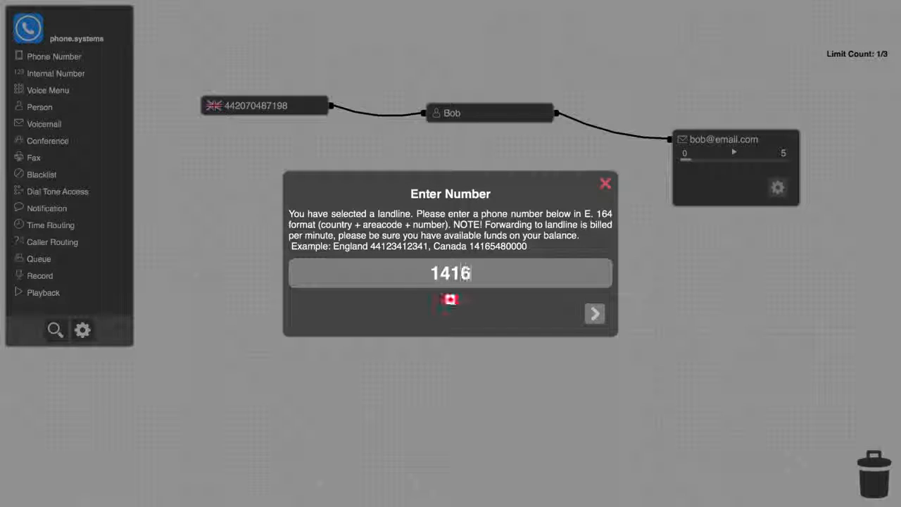
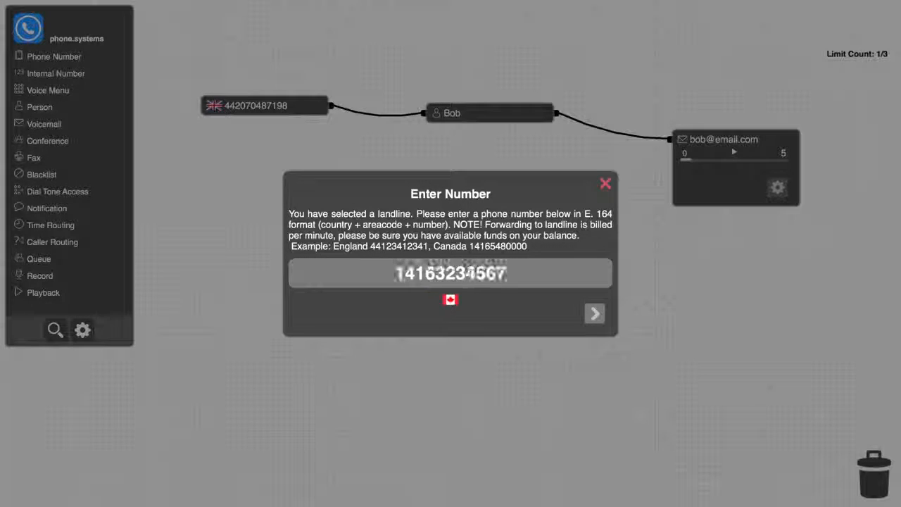
{"action": "left_click", "coordinate": [597, 315]}
{"action": "left_click", "coordinate": [553, 283]}
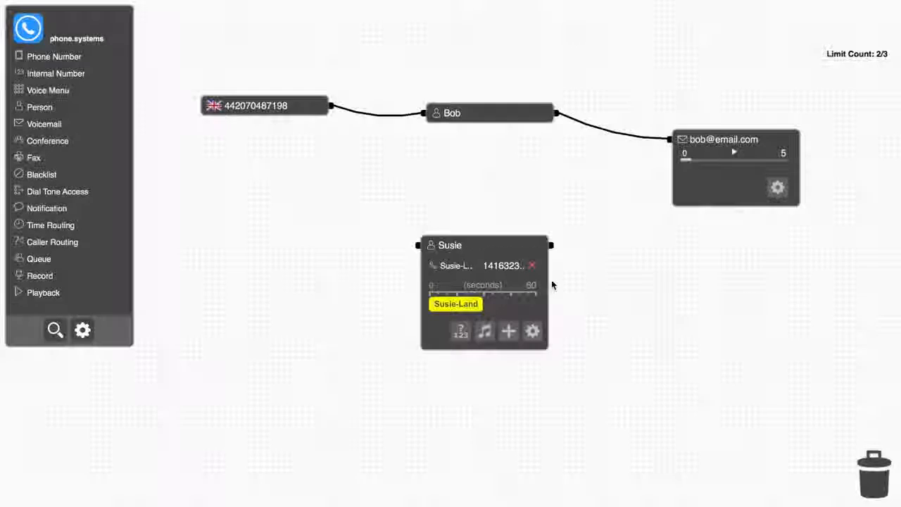
- Reroute the first person's output to the second person, and connect the second person's output to the voicemail
{"action": "left_click_drag", "start_coordinate": [624, 139], "coordinate": [418, 244]}
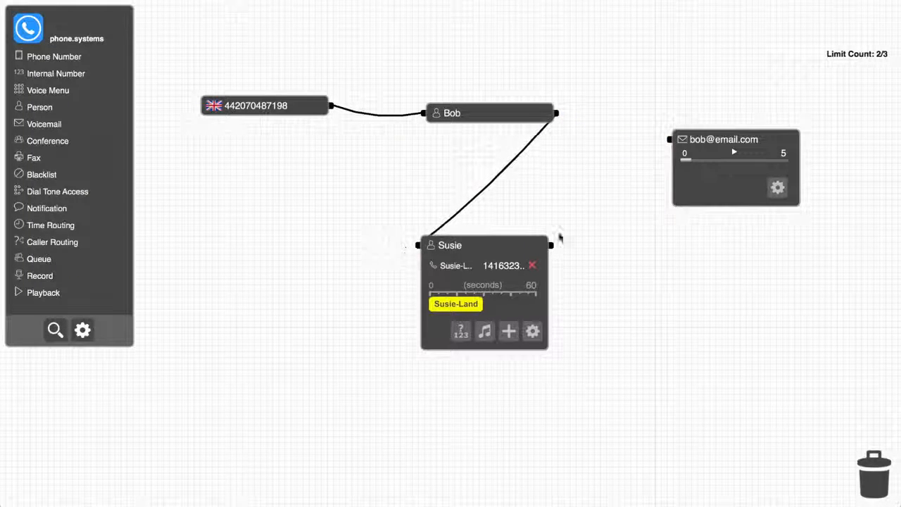
{"action": "left_click_drag", "start_coordinate": [550, 244], "coordinate": [667, 140]}
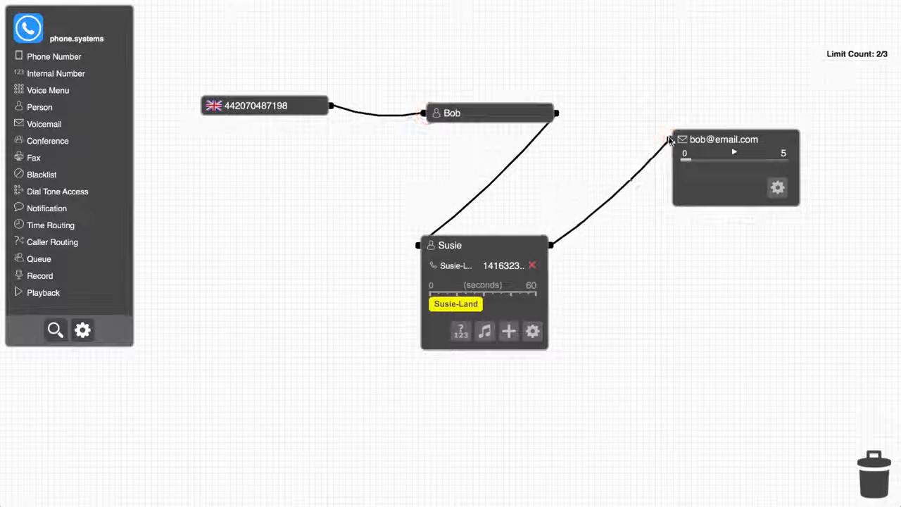
{"action": "left_click", "coordinate": [493, 246]}
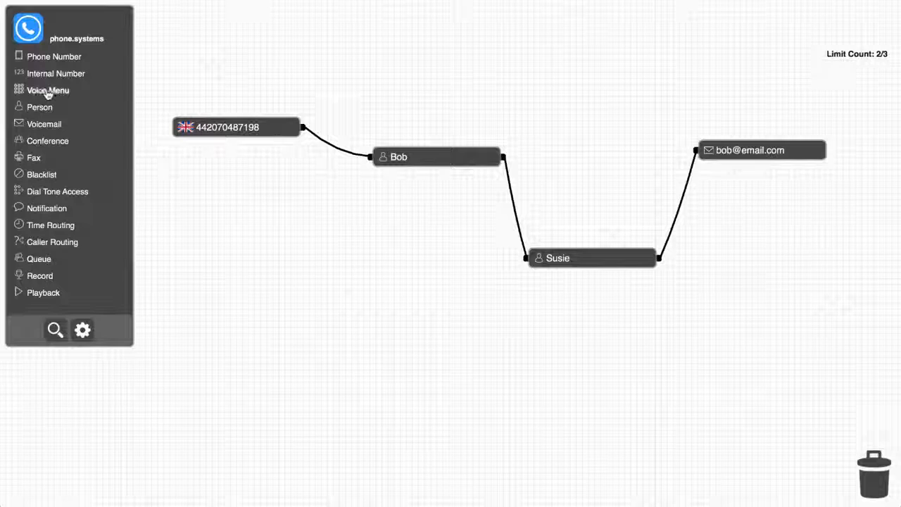
- Add a Voice Menu block below the phone number and first person, and name its recording Widgets Inc
{"action": "left_click_drag", "start_coordinate": [47, 92], "coordinate": [354, 282]}
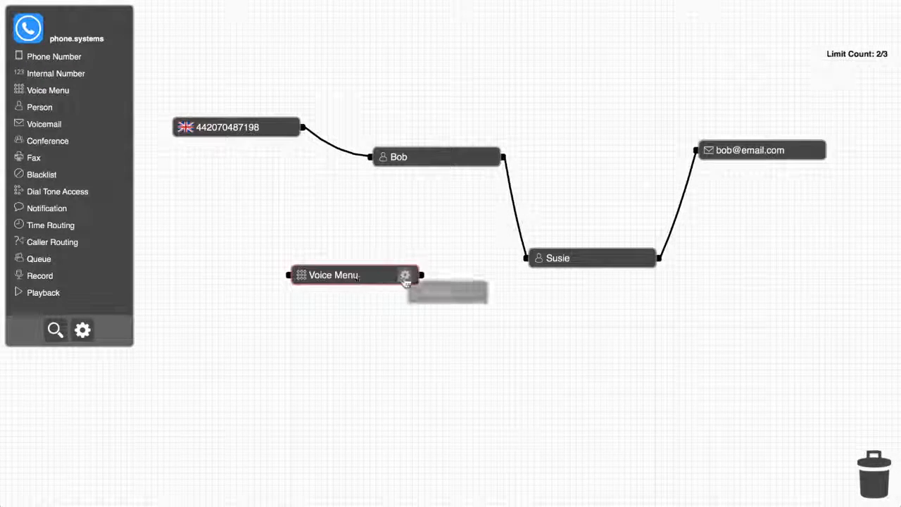
{"action": "left_click", "coordinate": [405, 277]}
{"action": "type", "text": "W"}
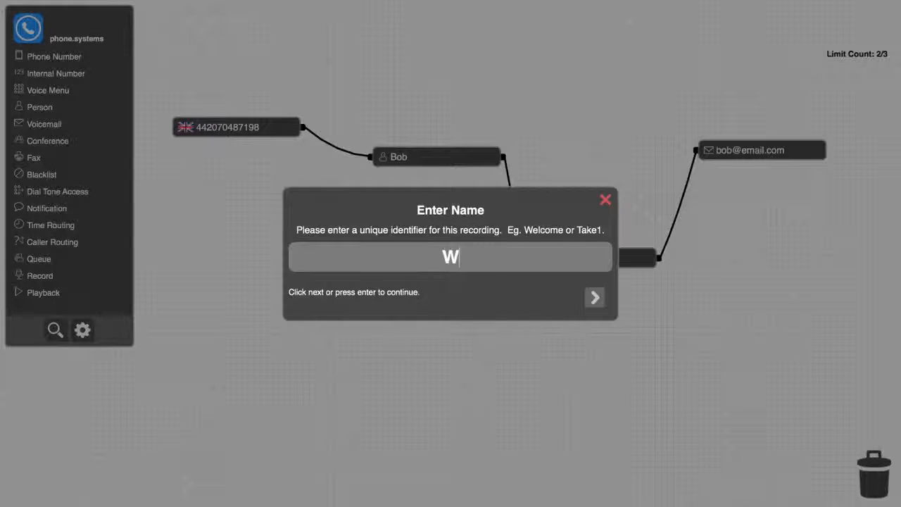
{"action": "type", "text": "idgets"}
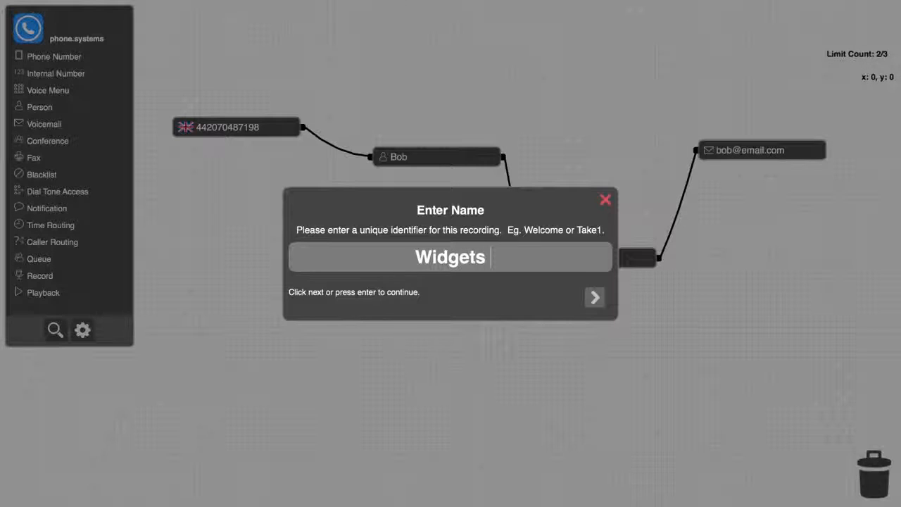
{"action": "type", "text": " Inc"}
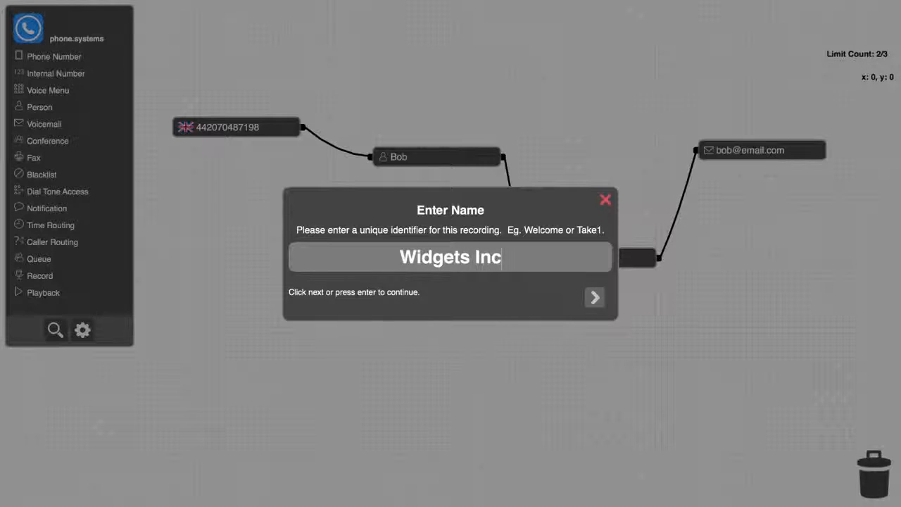
{"action": "key", "text": "Return"}
- Record the spoken message for the Widgets Inc voice menu
{"action": "left_click", "coordinate": [420, 260]}
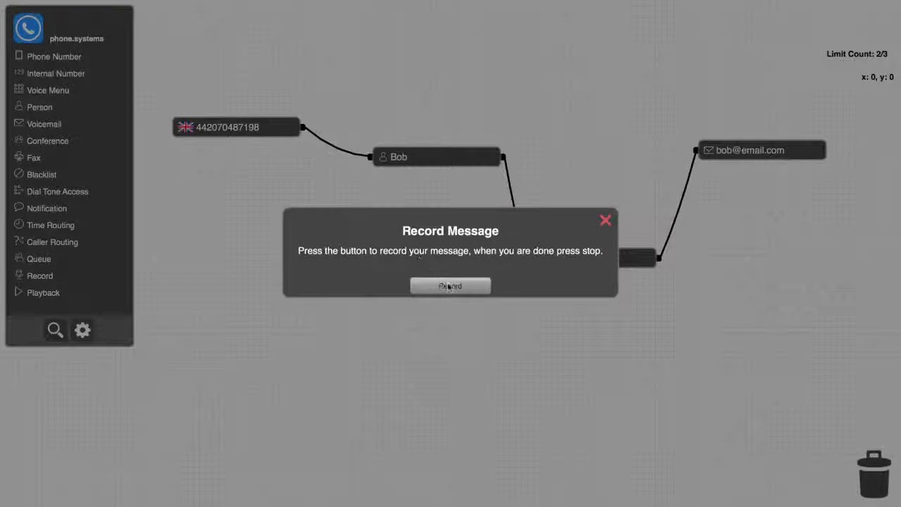
{"action": "left_click", "coordinate": [455, 289]}
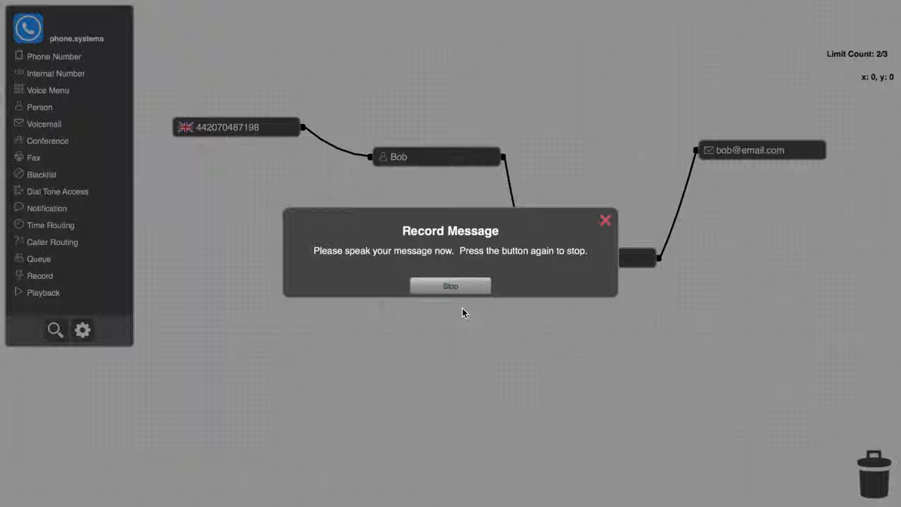
{"action": "left_click", "coordinate": [456, 286]}
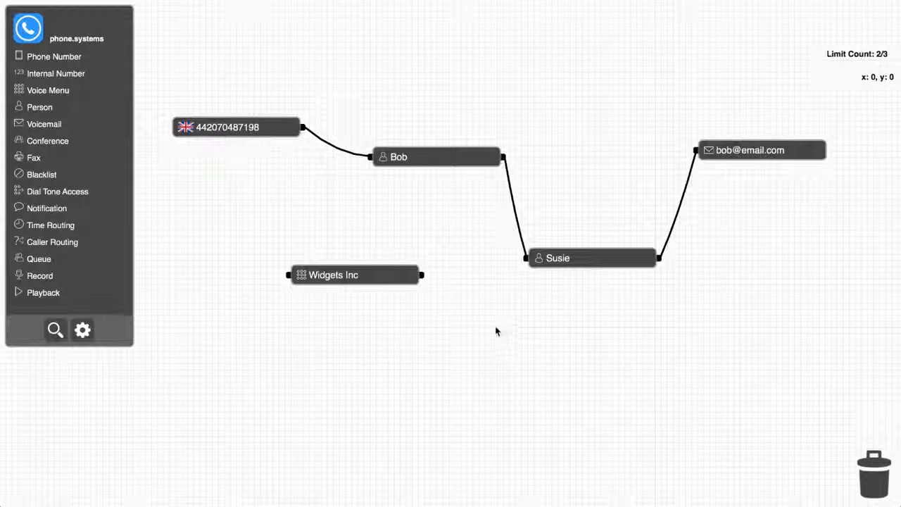
- Reroute the UK number into the Widgets Inc voice menu, and connect the menu's output to the first and second person
{"action": "left_click_drag", "start_coordinate": [367, 156], "coordinate": [280, 275]}
{"action": "left_click_drag", "start_coordinate": [423, 275], "coordinate": [367, 156]}
{"action": "left_click_drag", "start_coordinate": [422, 276], "coordinate": [524, 258]}
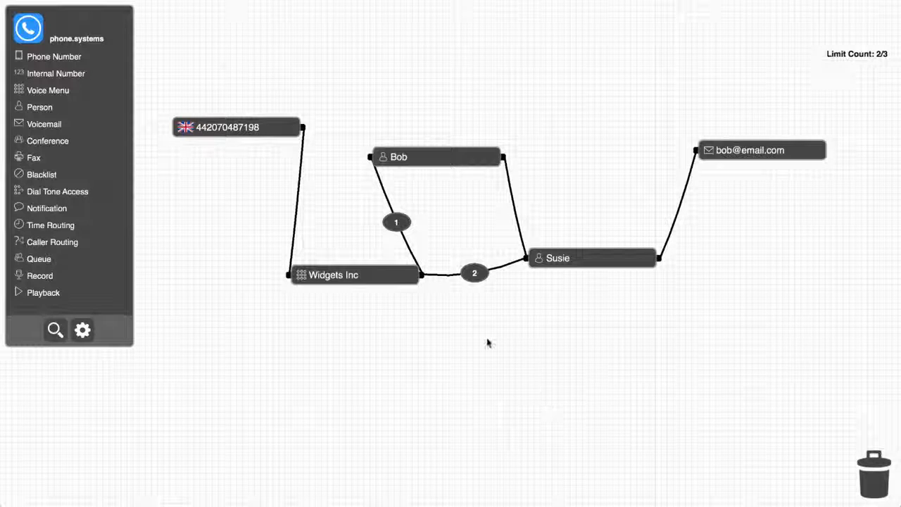
- Set the menu options to 101 for the first person and 102 for the second, and reroute the first person's output to the voicemail
{"action": "left_click", "coordinate": [397, 224]}
{"action": "type", "text": "101"}
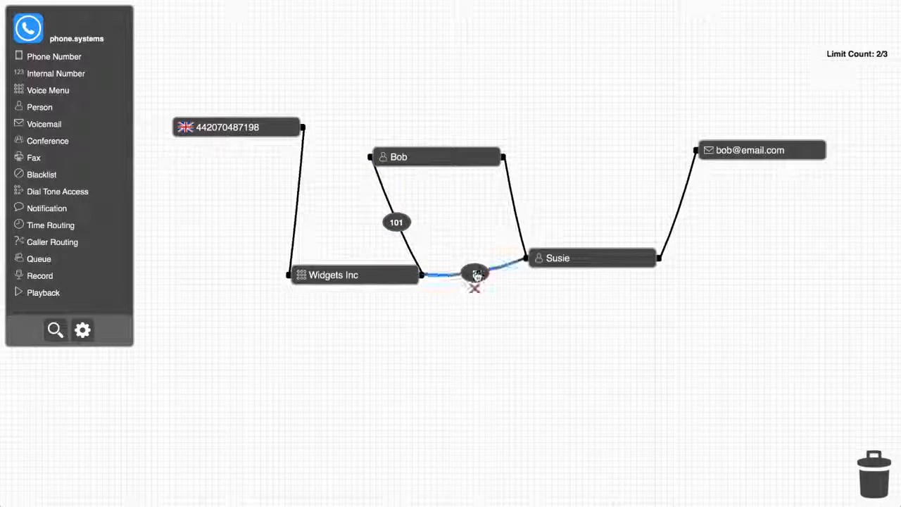
{"action": "left_click", "coordinate": [475, 274]}
{"action": "type", "text": "102"}
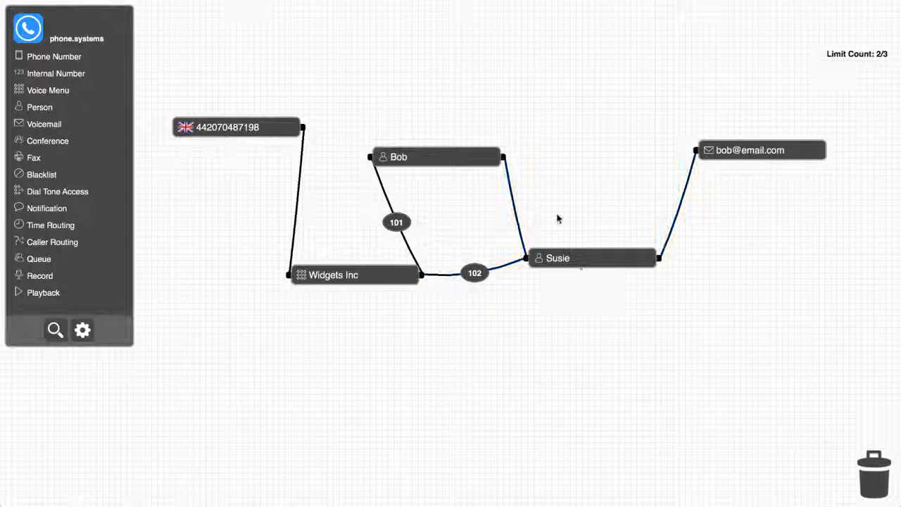
{"action": "left_click_drag", "start_coordinate": [520, 228], "coordinate": [695, 150]}
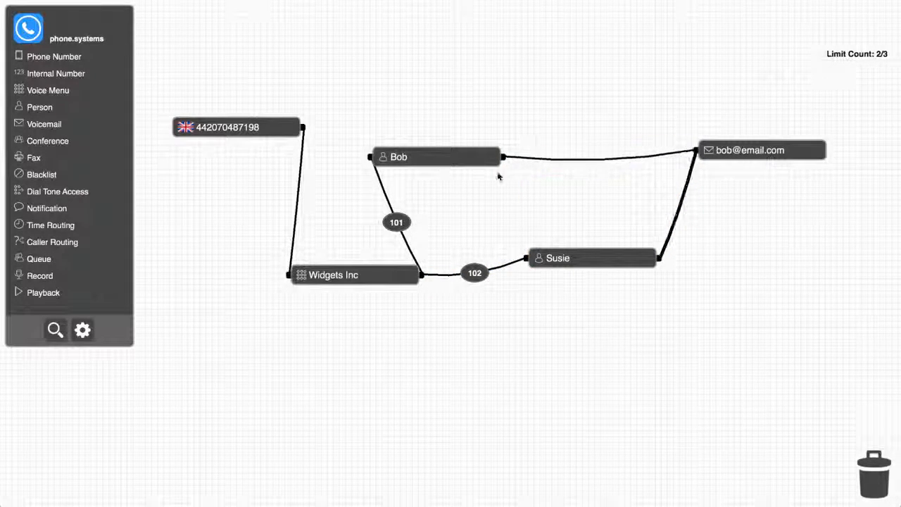
- Add a second Phone Number block below the voice menu, assign it the Mexican number, and connect it to the Widgets Inc menu
{"action": "left_click_drag", "start_coordinate": [58, 83], "coordinate": [246, 398]}
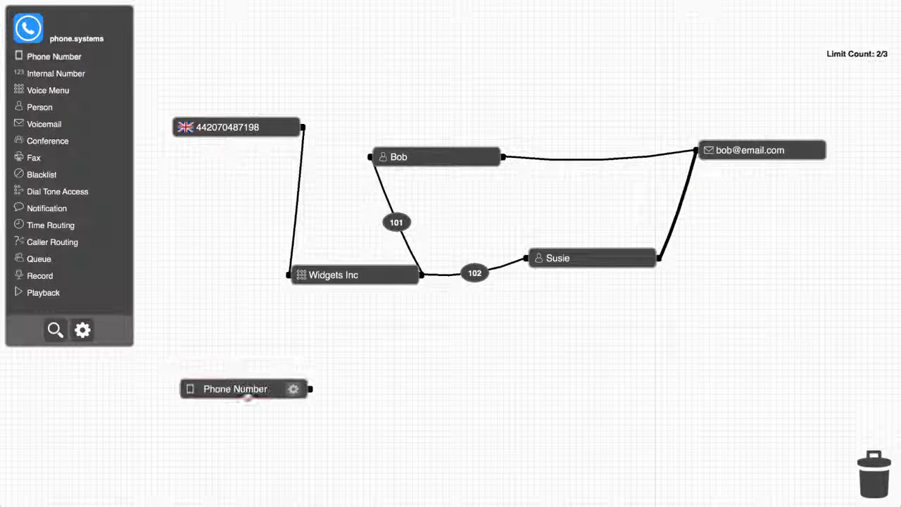
{"action": "left_click", "coordinate": [294, 388]}
{"action": "left_click", "coordinate": [500, 197]}
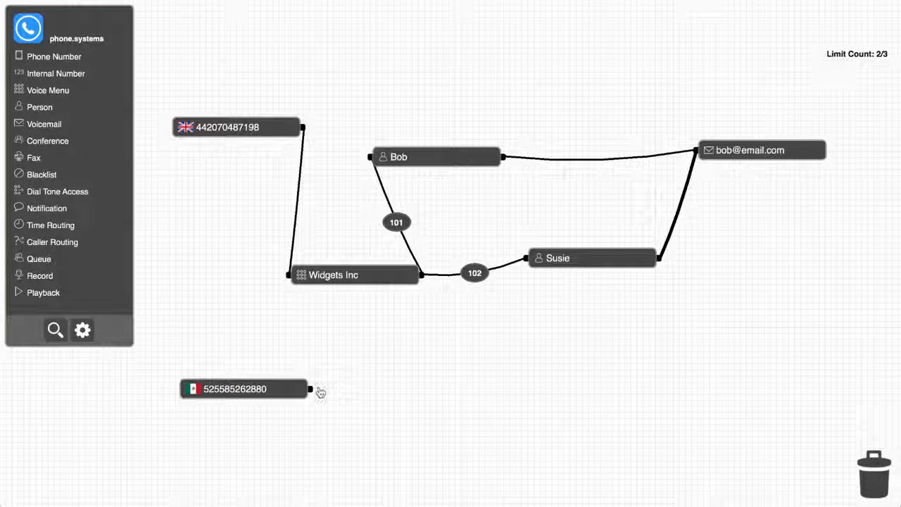
{"action": "left_click_drag", "start_coordinate": [310, 394], "coordinate": [289, 274]}
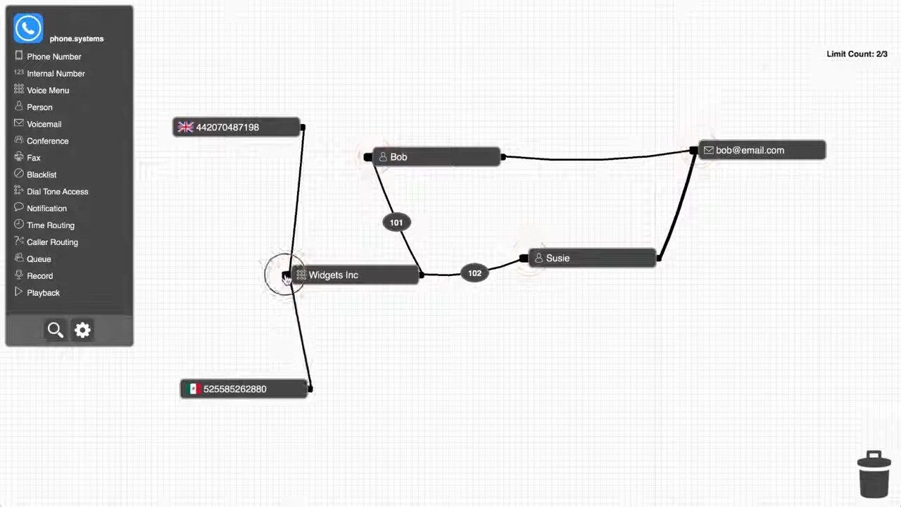